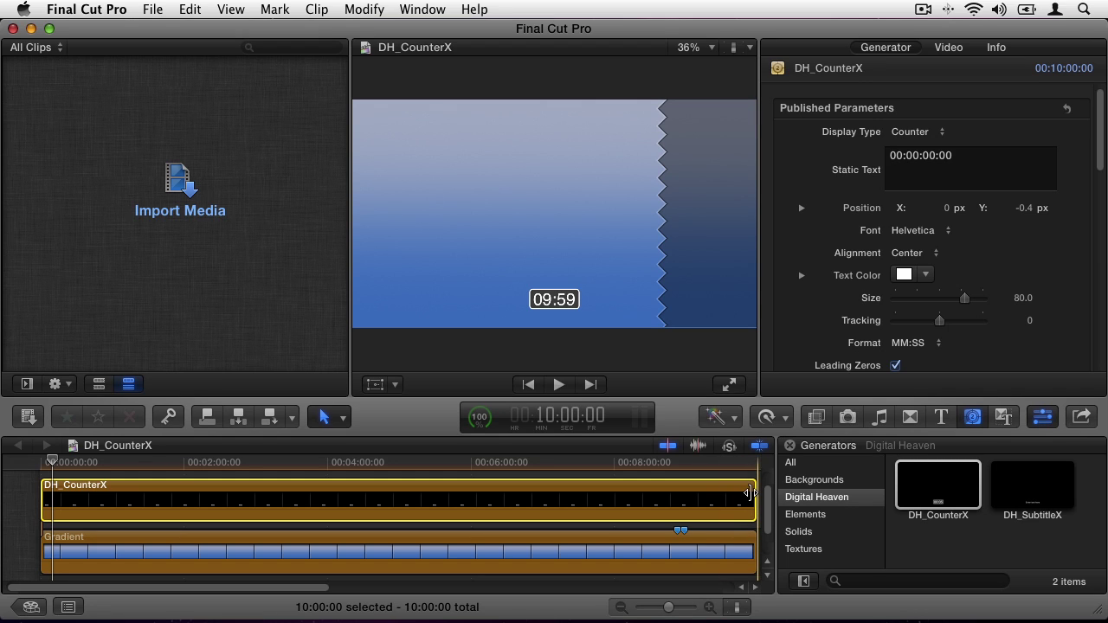
Set the counter's font to Helvetica Bold and its alignment to Right.
scroll(1083, 230, down, 3)
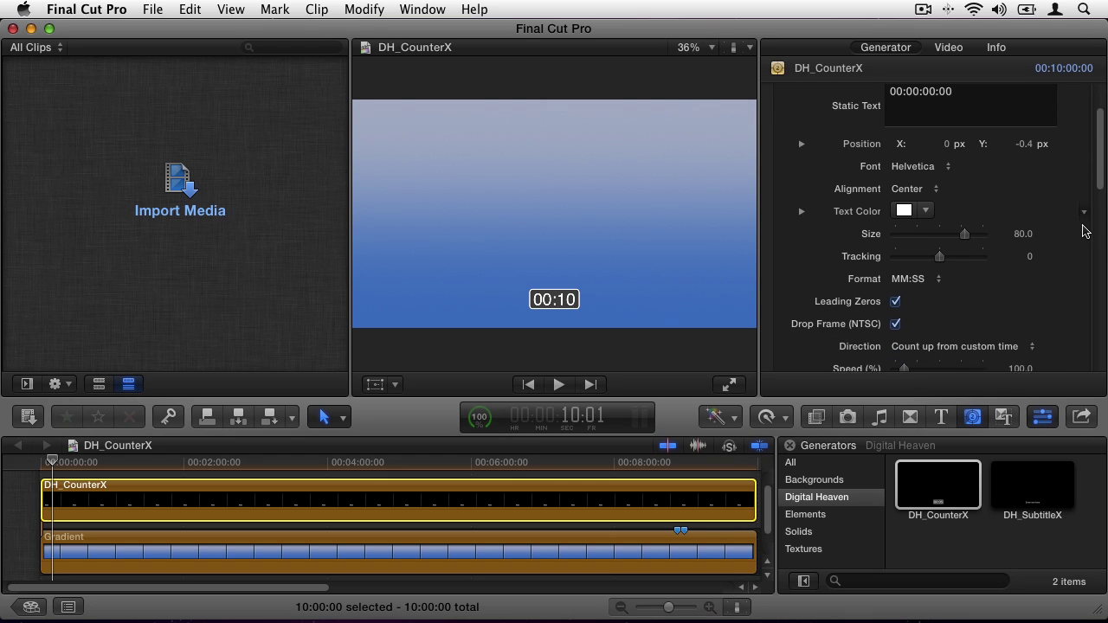
scroll(1082, 230, down, 1)
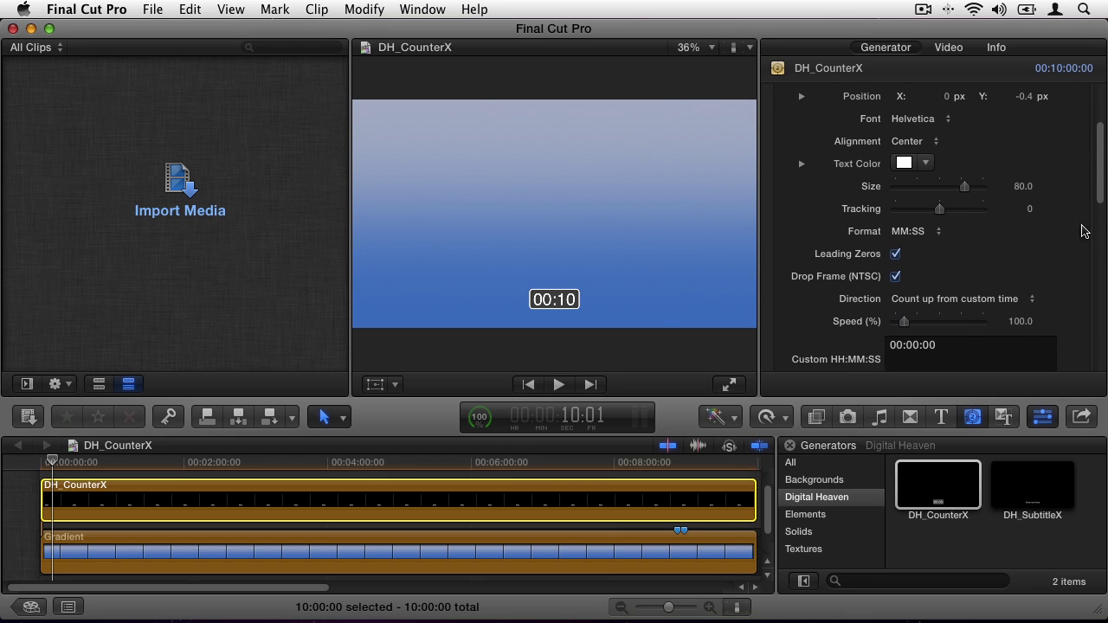
mouse_move(974, 103)
click(951, 123)
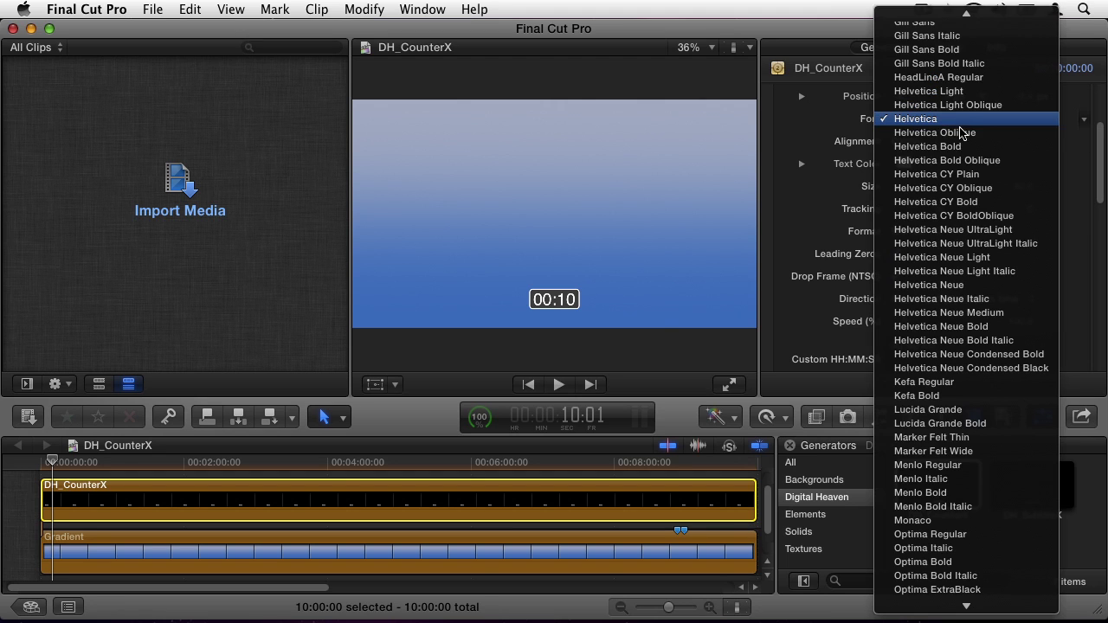
click(984, 147)
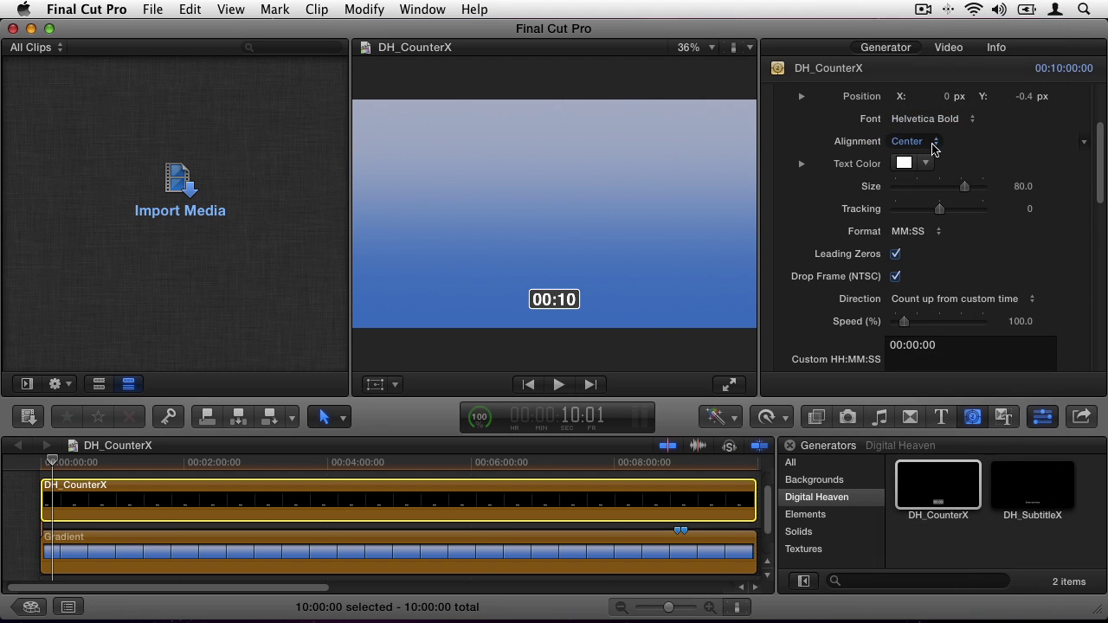
click(933, 145)
click(935, 159)
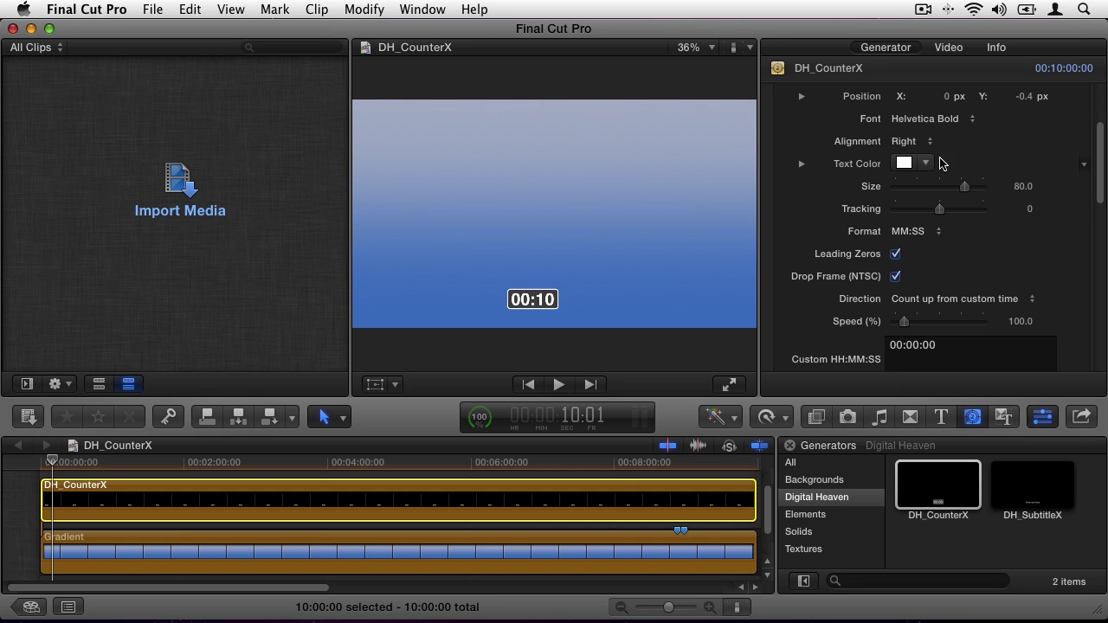
Increase the counter's text size to 100 and shift its X position to 0.56 px.
drag(965, 189, 1014, 187)
drag(946, 96, 977, 96)
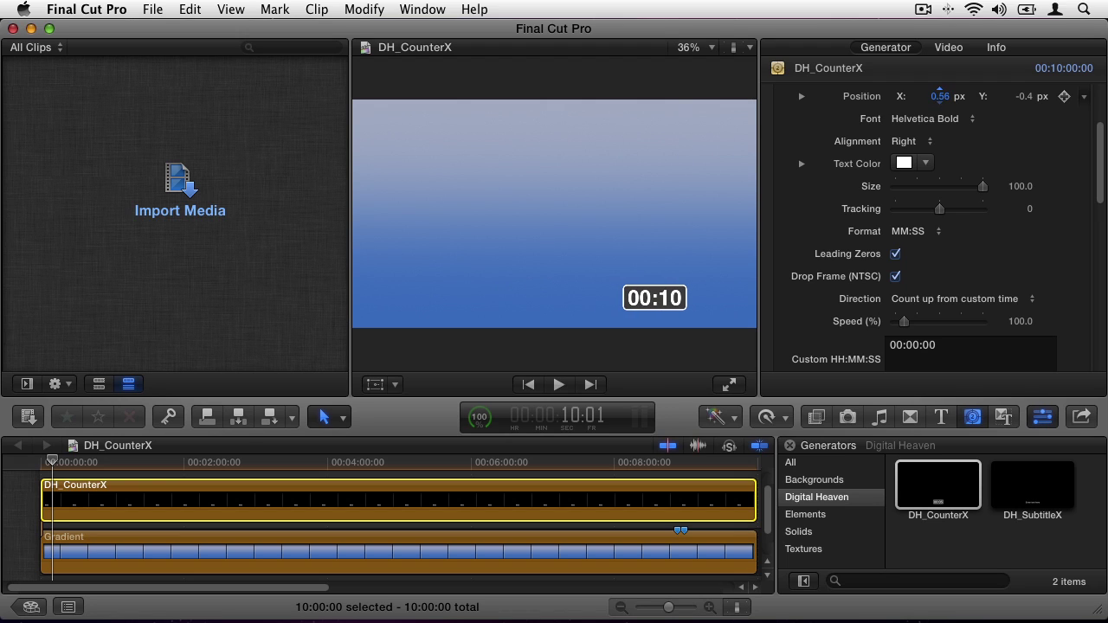
Magnify the viewer to 100% and pan the picture to inspect the counter box up close.
key(z)
click(655, 299)
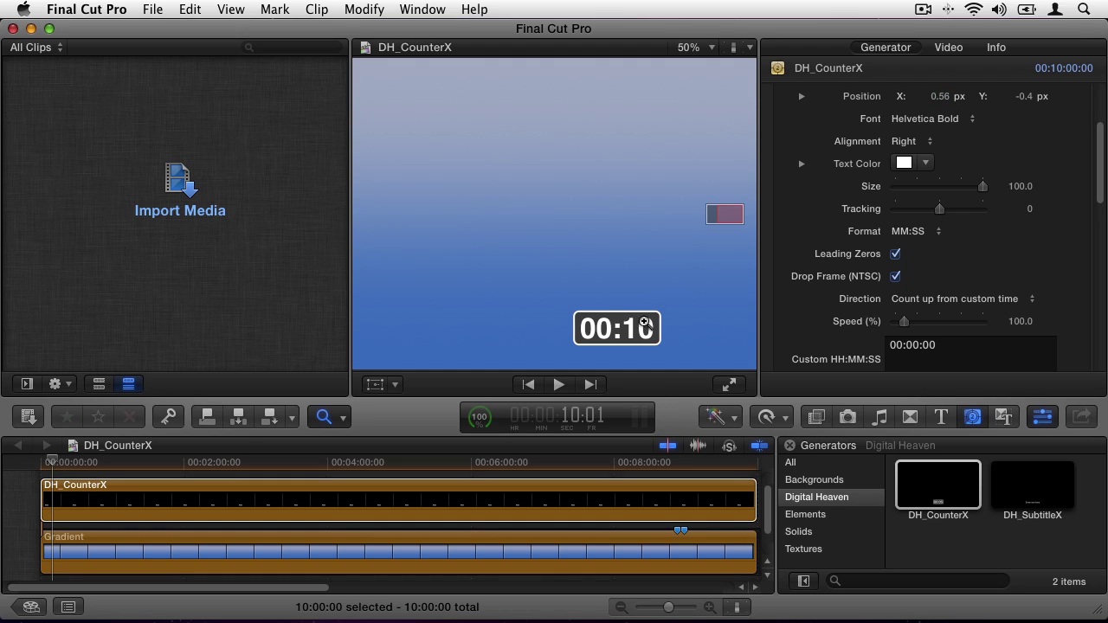
click(641, 327)
click(547, 313)
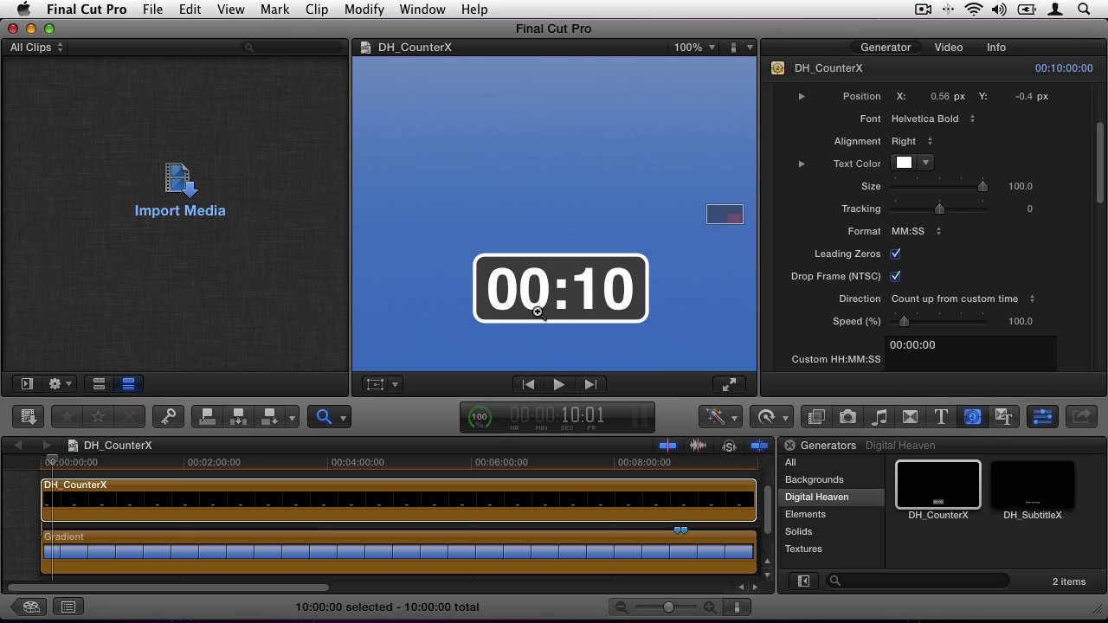
key(h)
drag(542, 313, 593, 306)
key(z)
key(a)
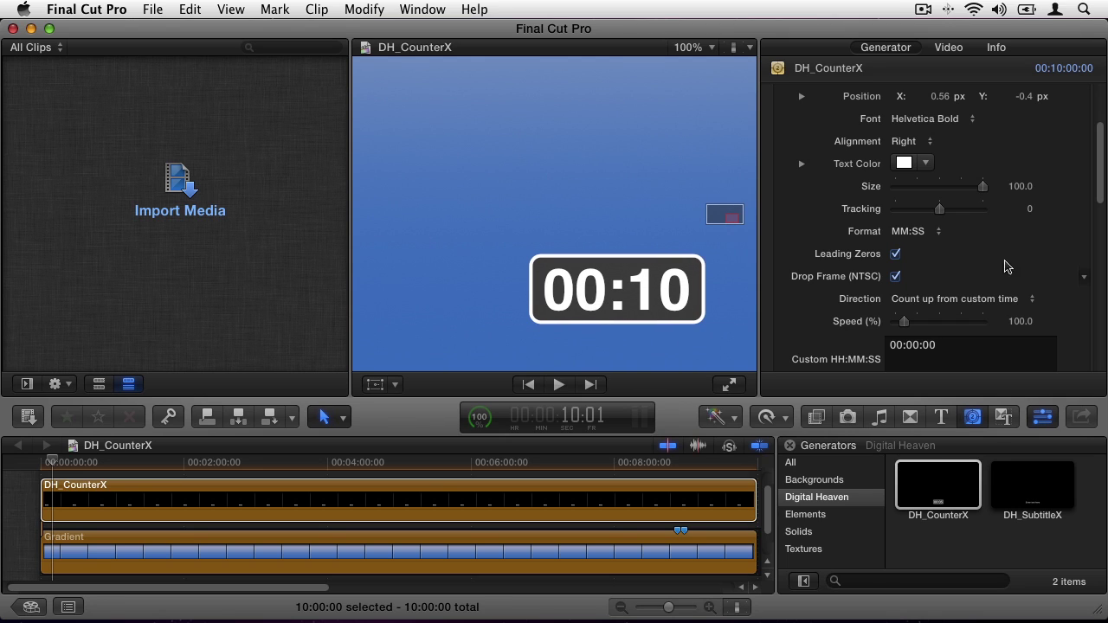
Try the SS and HH:MM:SS formats and the Leading Zeros option, returning to MM:SS with leading zeros on.
click(926, 233)
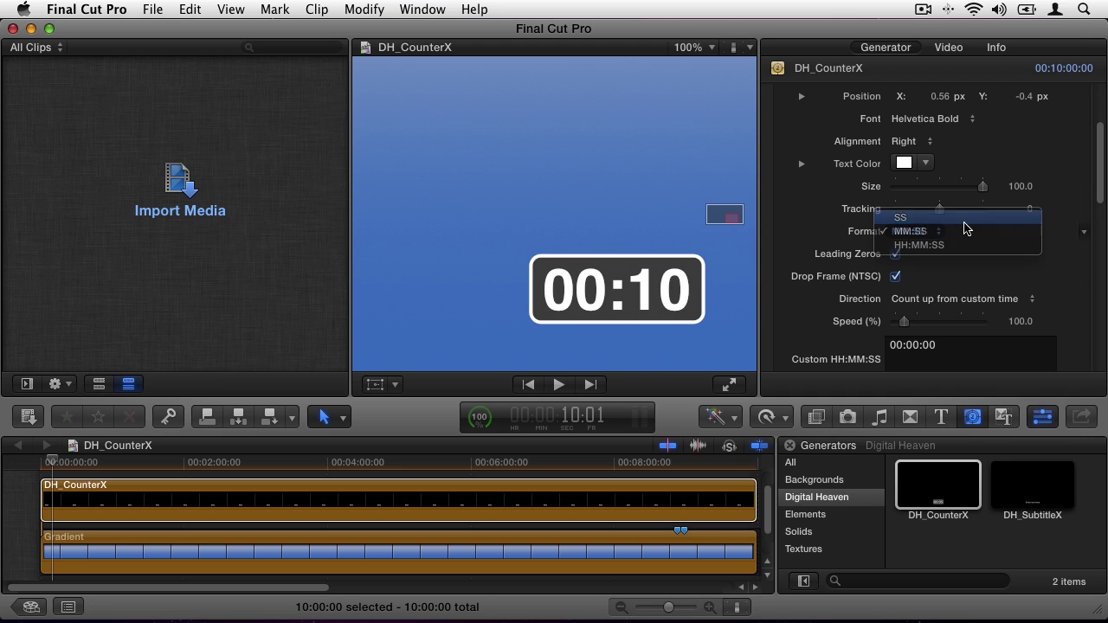
click(964, 222)
click(921, 236)
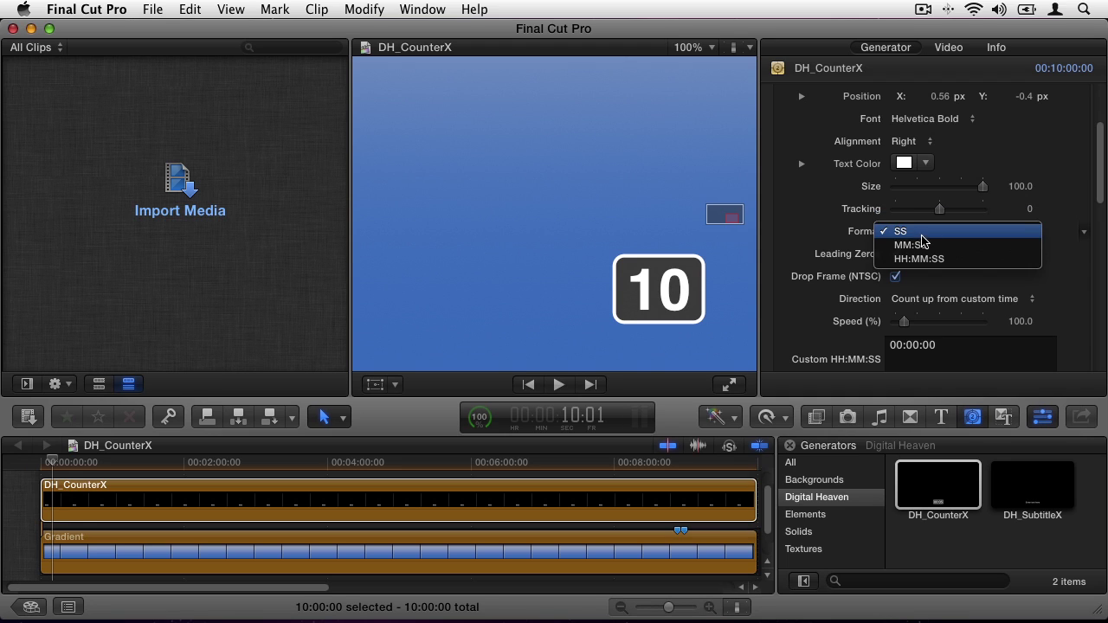
click(921, 245)
click(924, 236)
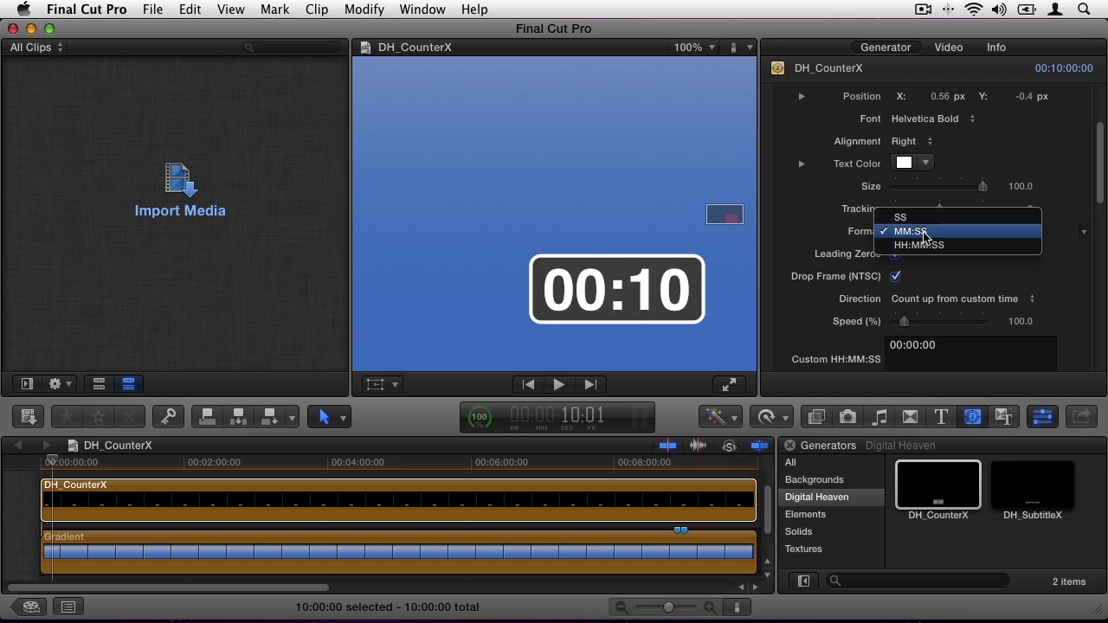
click(934, 247)
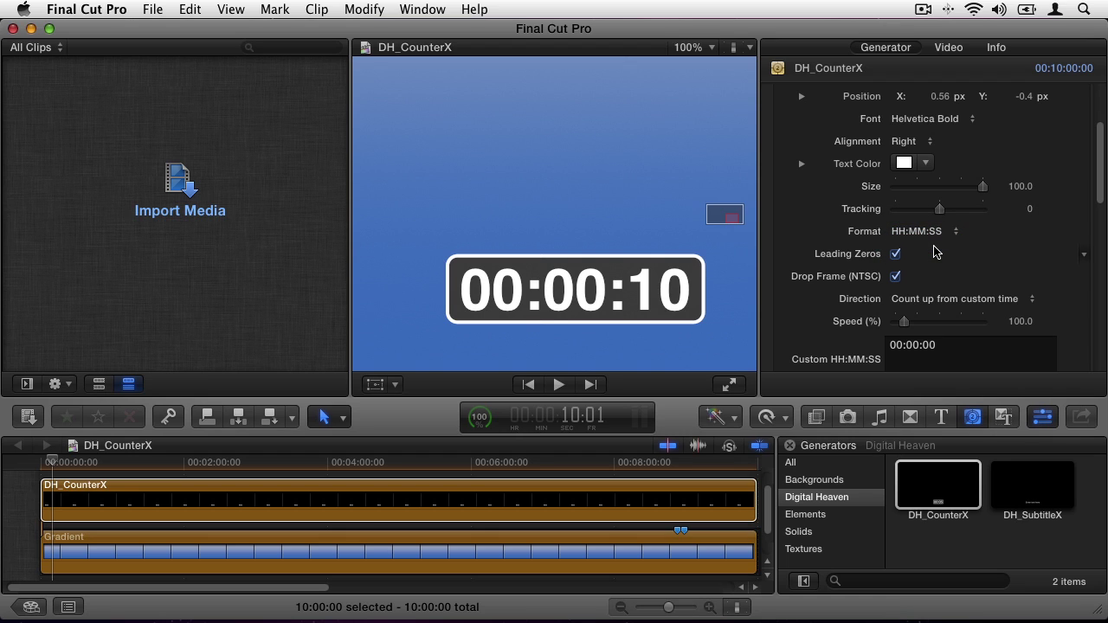
click(938, 232)
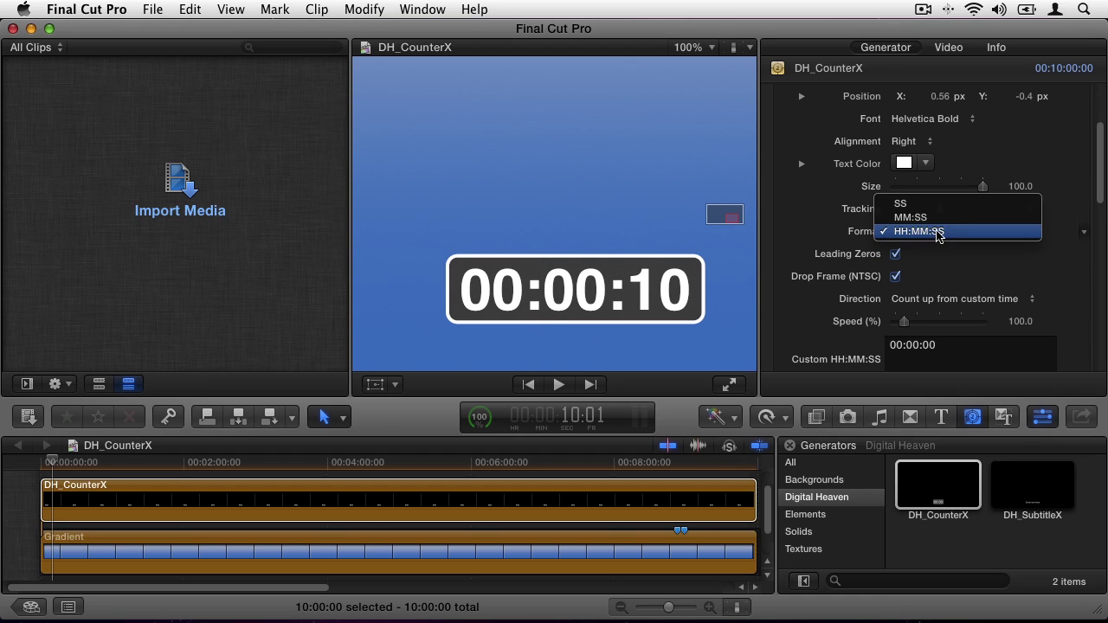
click(911, 217)
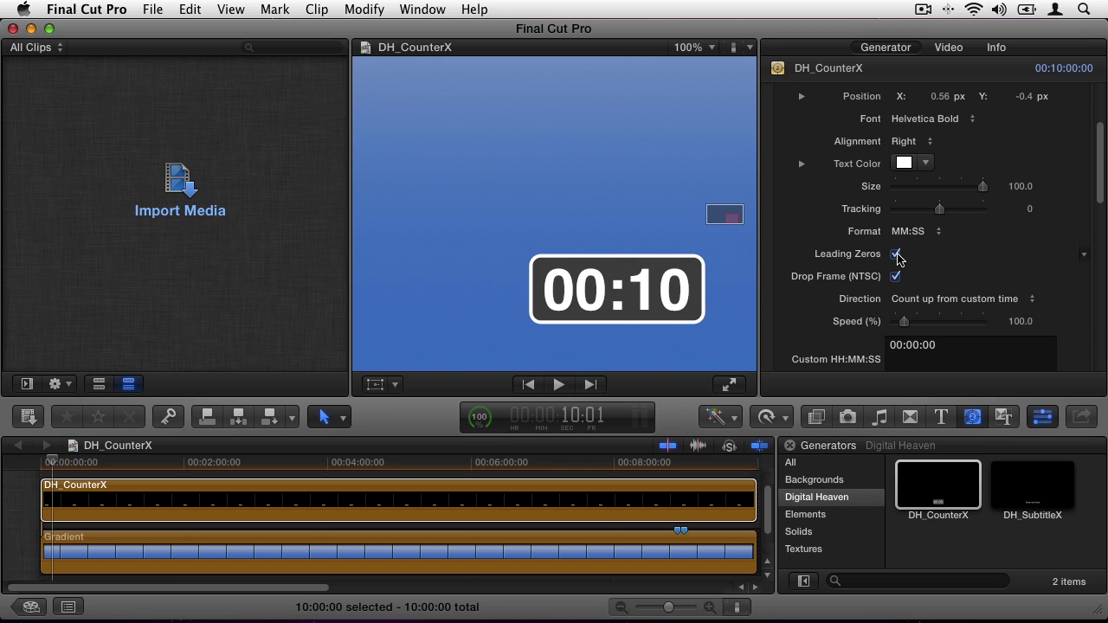
click(896, 255)
click(896, 254)
Examine the available counting direction options for the counter, leaving the selection as it is.
scroll(913, 285, down, 2)
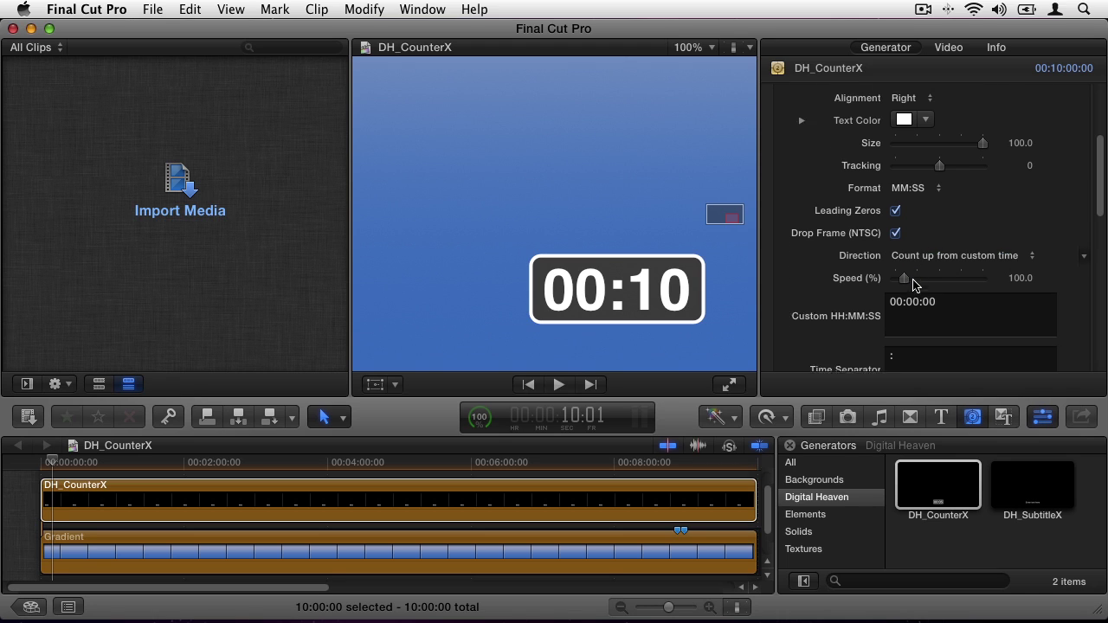
scroll(913, 285, down, 7)
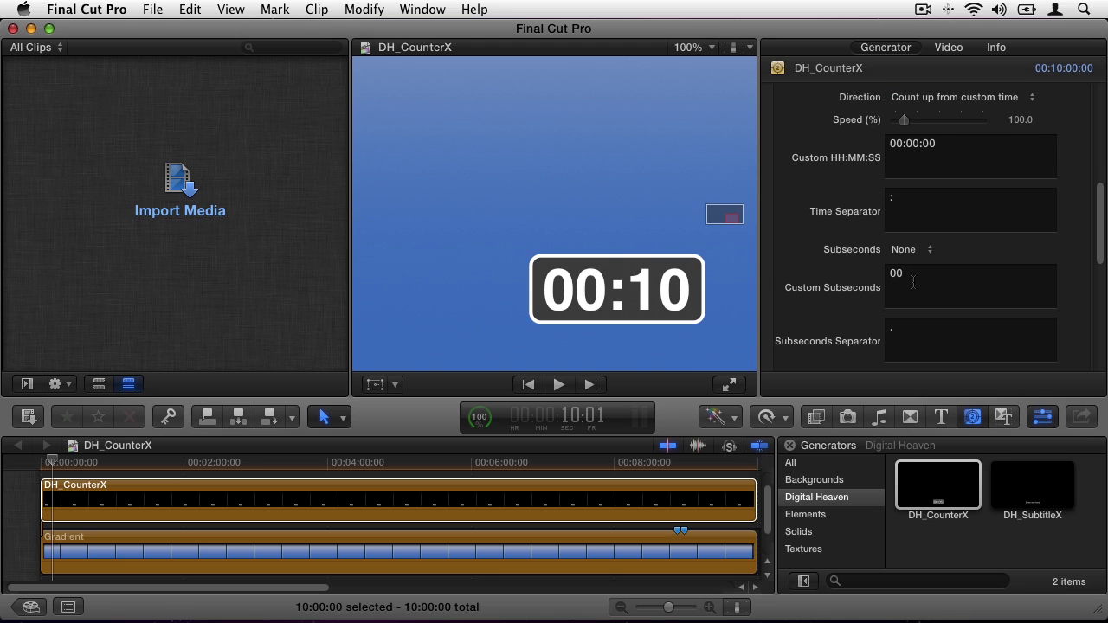
click(1030, 101)
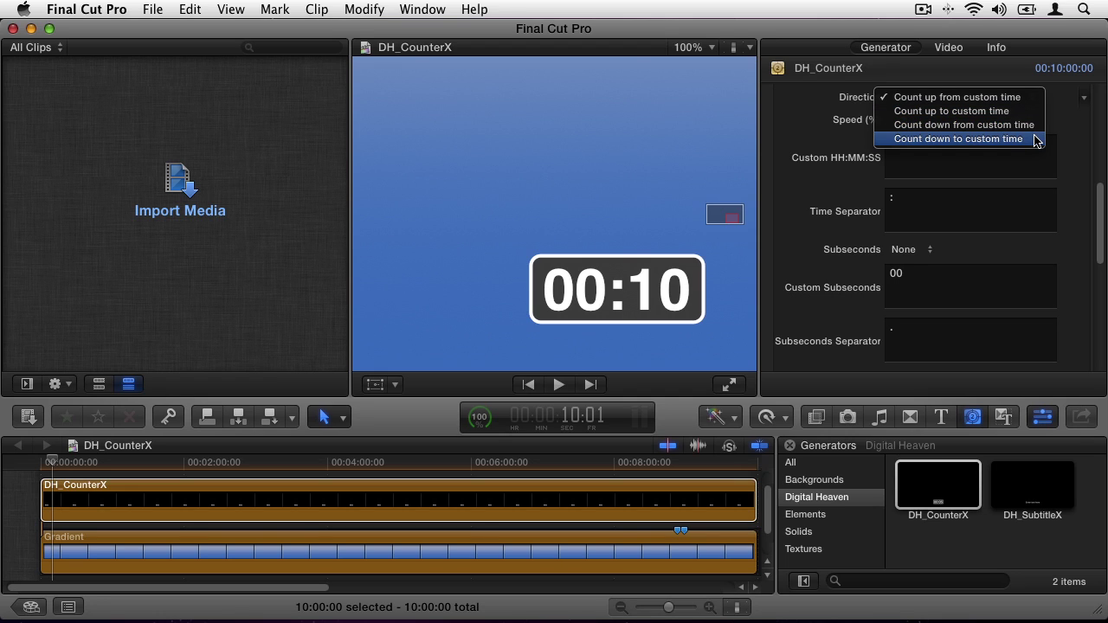
key(Escape)
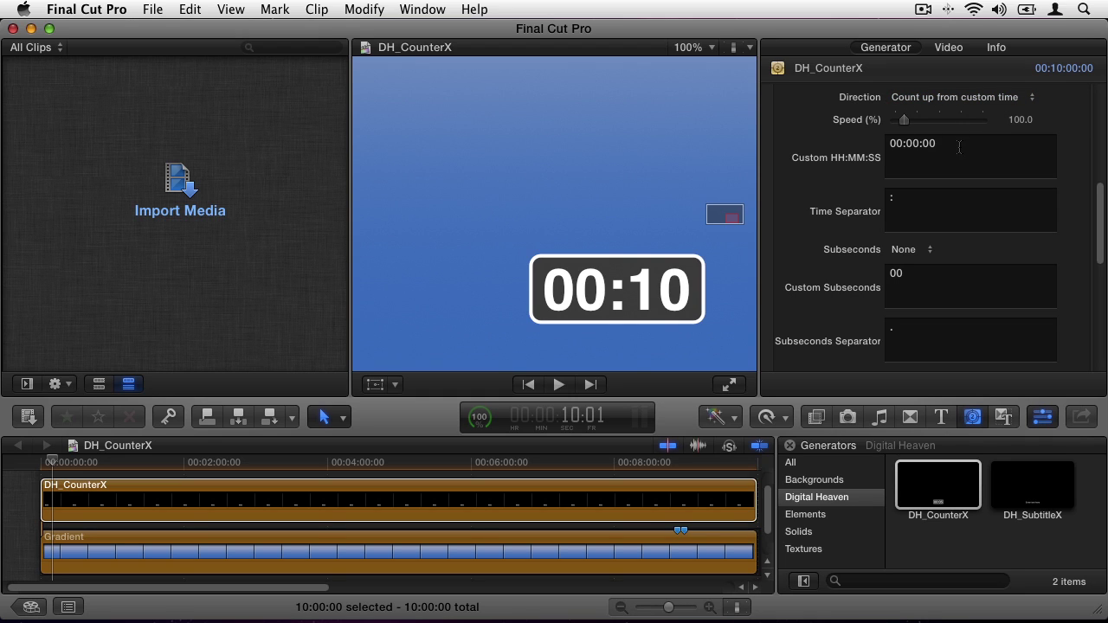
Set the counter's custom HH:MM:SS time to 3:52 and play the timeline to preview it.
drag(952, 145, 890, 145)
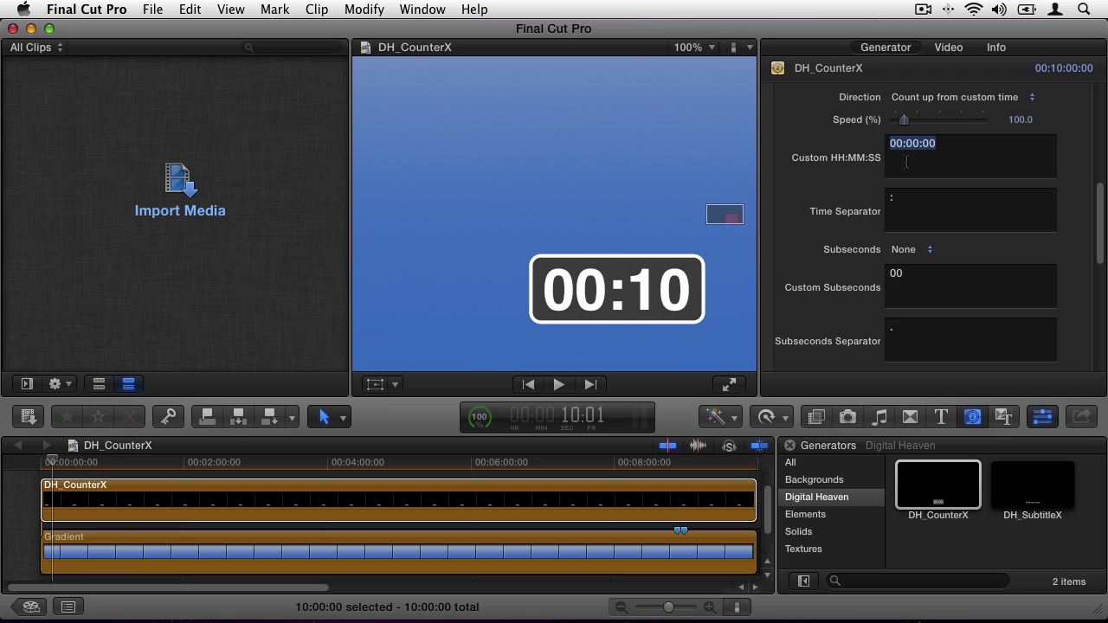
text(3:52)
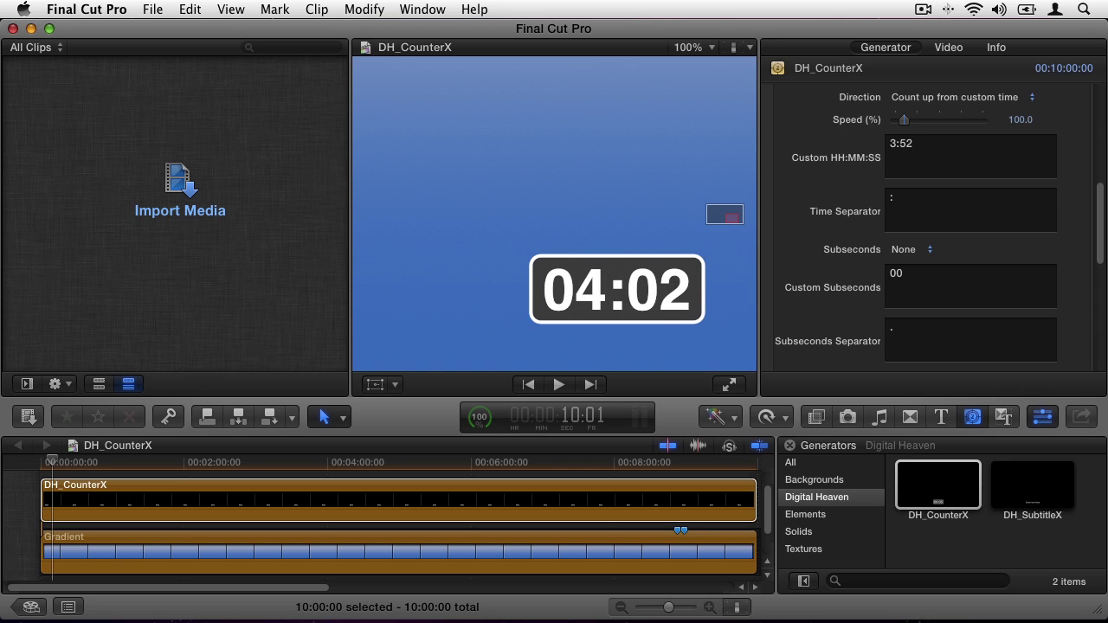
click(907, 162)
drag(322, 464, 35, 465)
key(space)
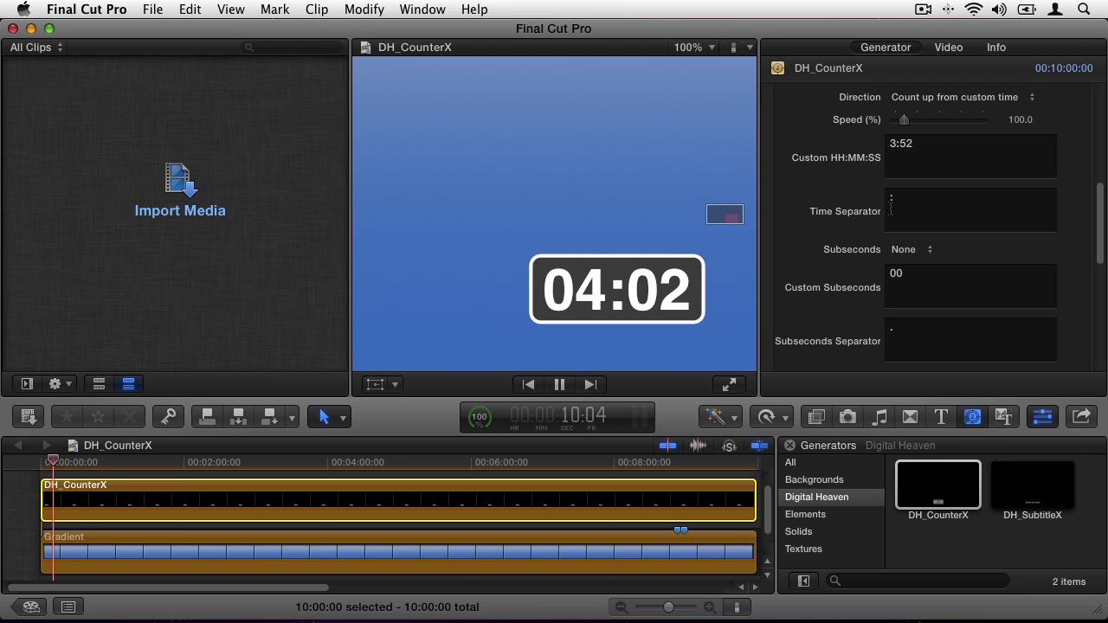
Try the Frames and Tenths subseconds during playback, settle on Hundredths, and stop playback.
click(932, 251)
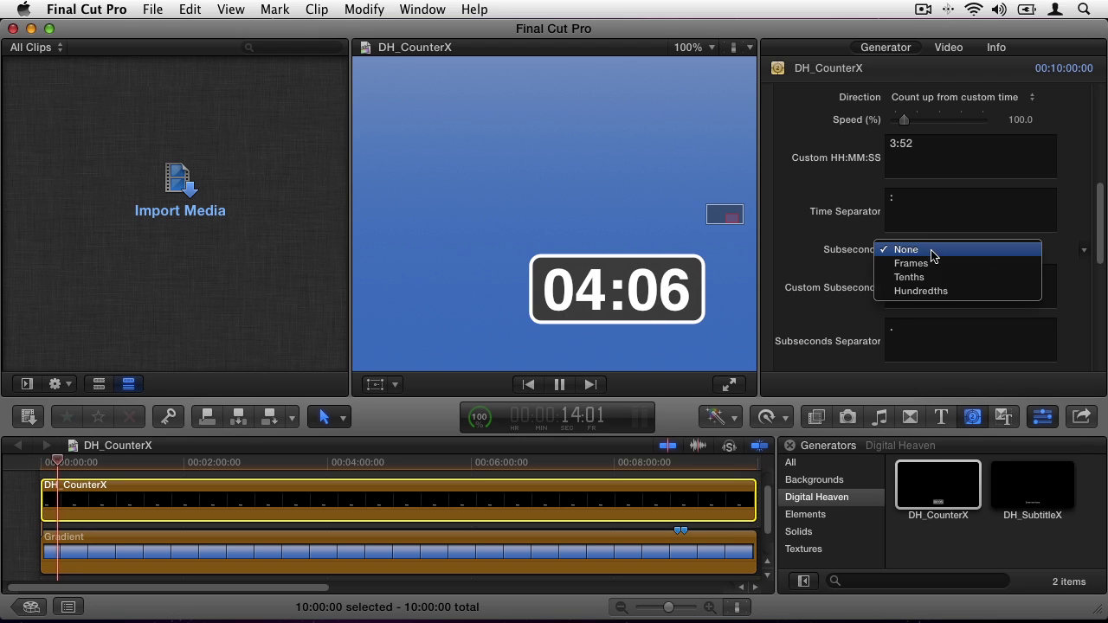
click(972, 269)
click(939, 251)
click(939, 264)
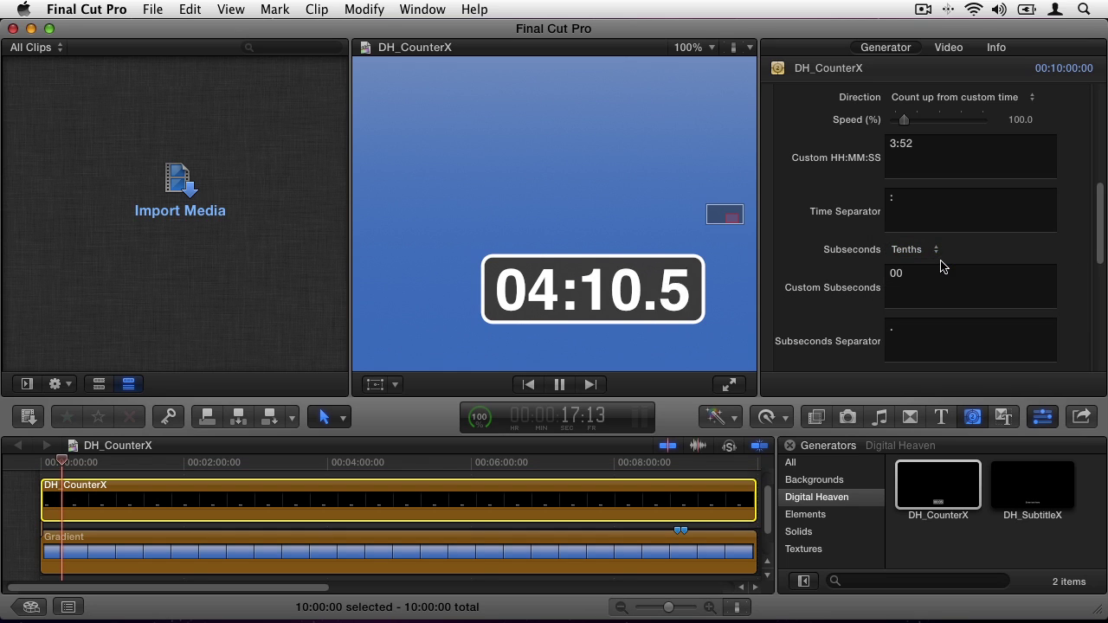
click(935, 253)
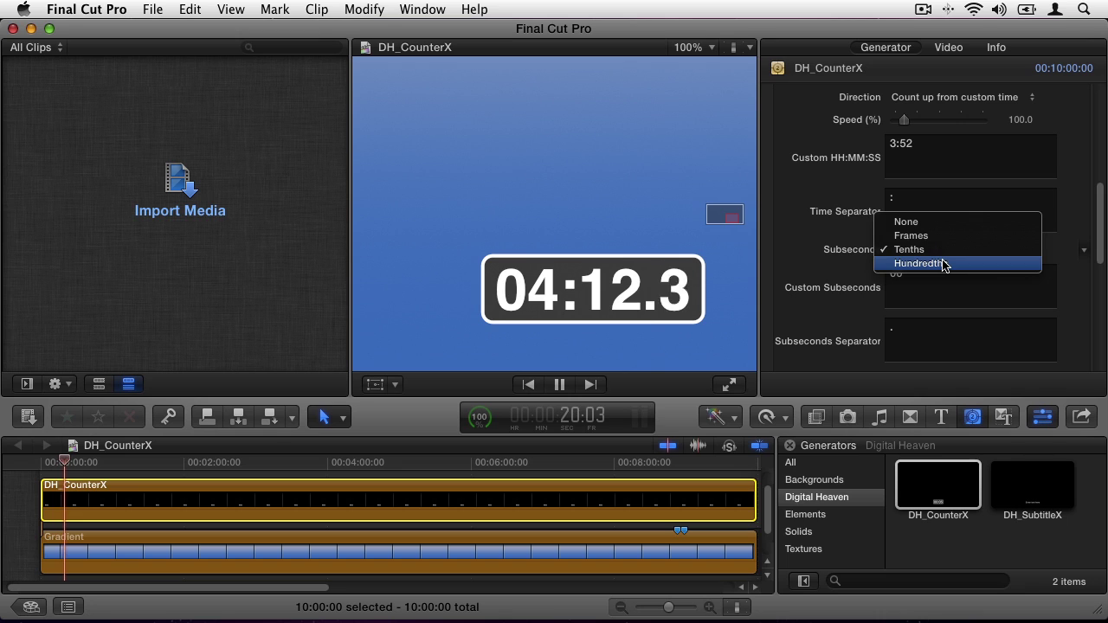
click(943, 264)
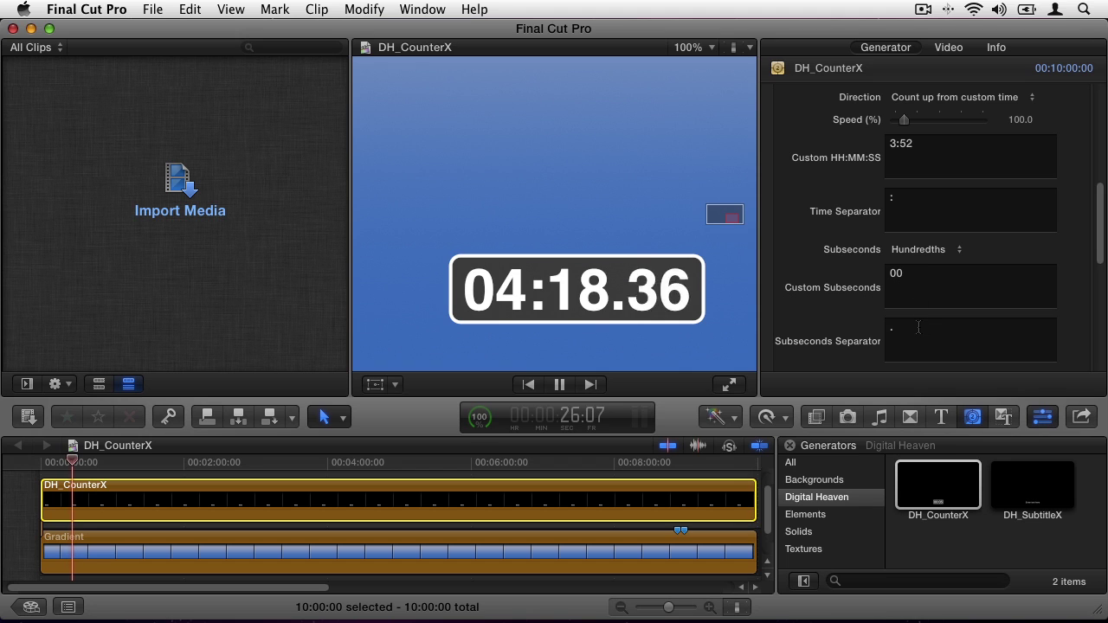
key(space)
Review the counter's effect type options and its box and stroke settings.
scroll(931, 327, down, 10)
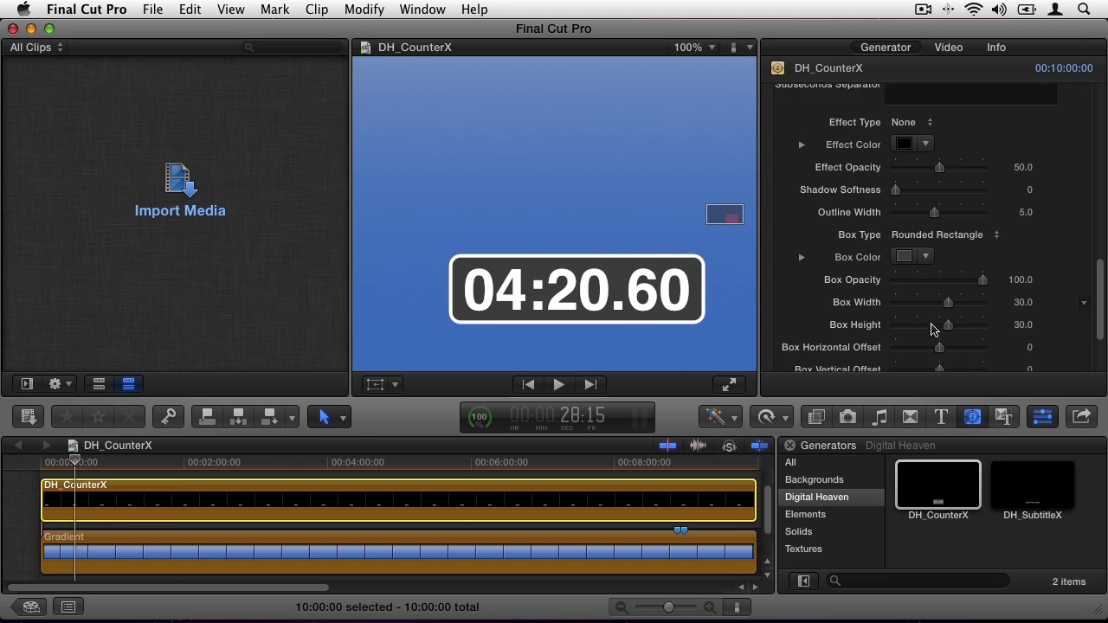
click(936, 107)
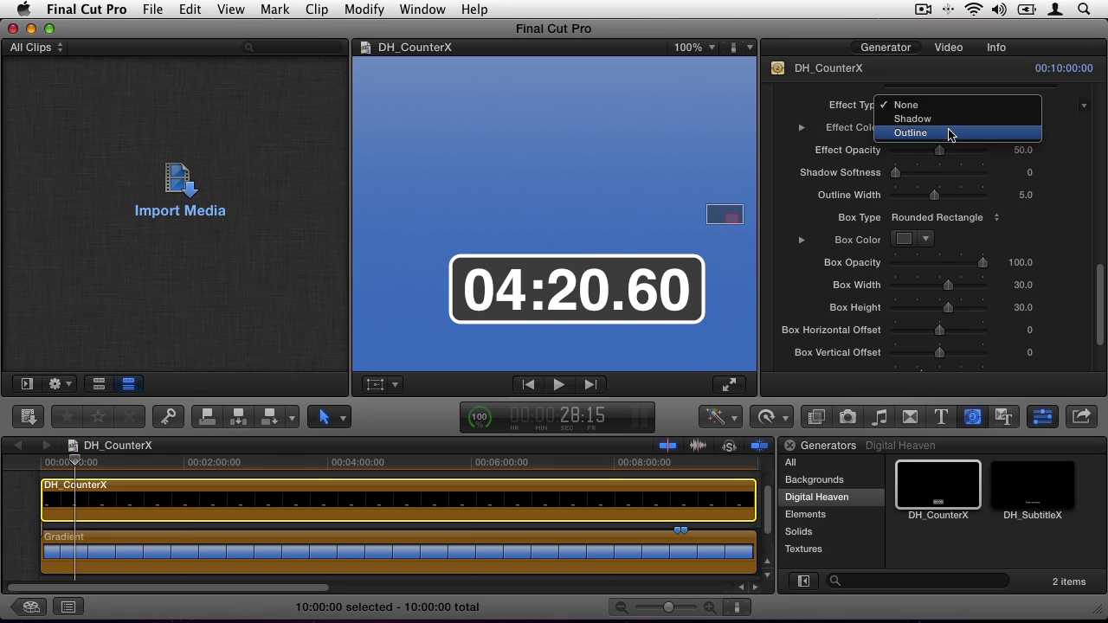
click(949, 132)
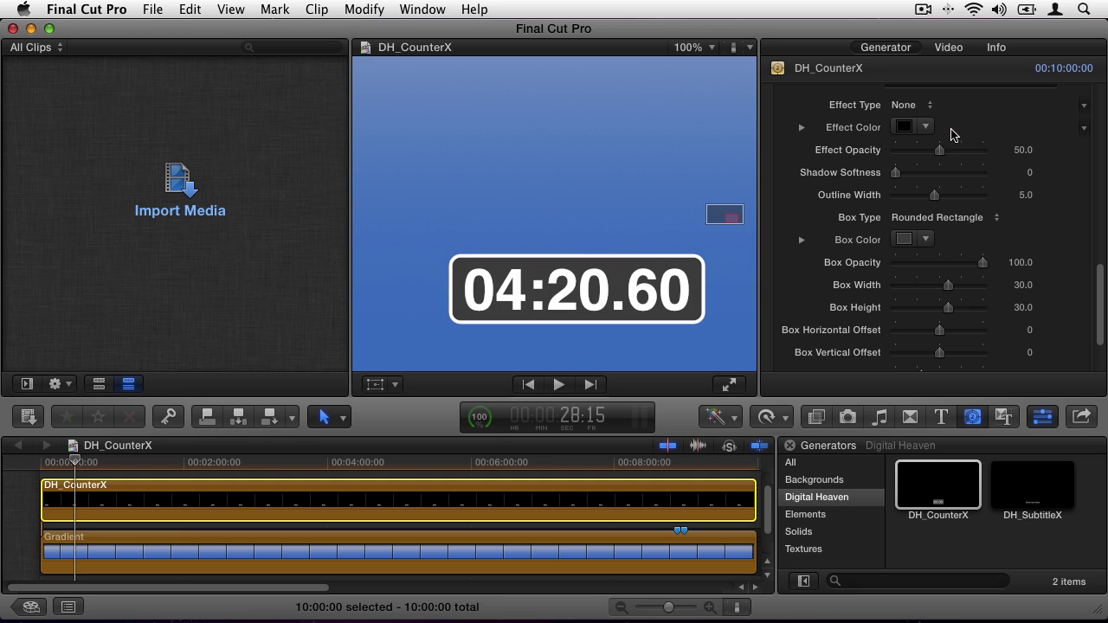
scroll(952, 136, down, 2)
scroll(953, 134, down, 3)
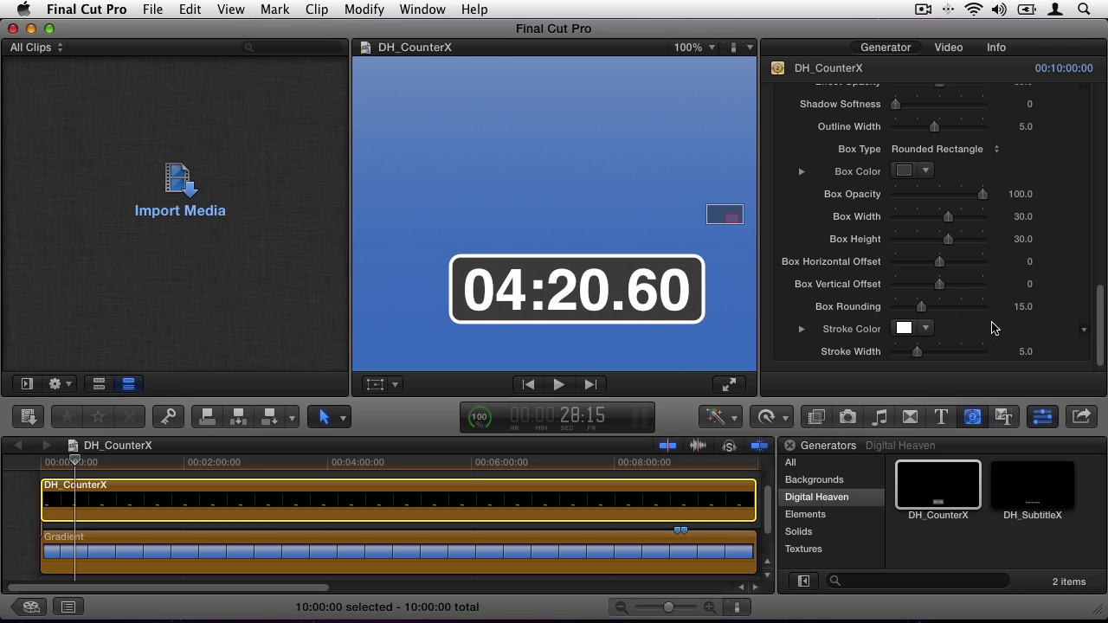
Try the counter with box type None and restore the Rounded Rectangle box.
click(993, 150)
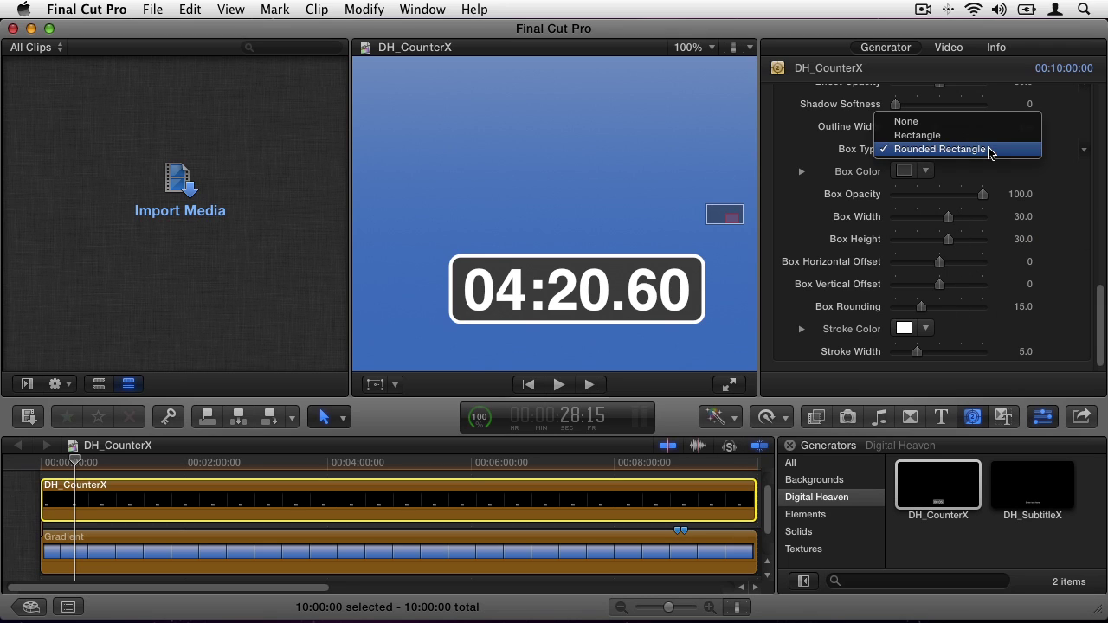
click(990, 126)
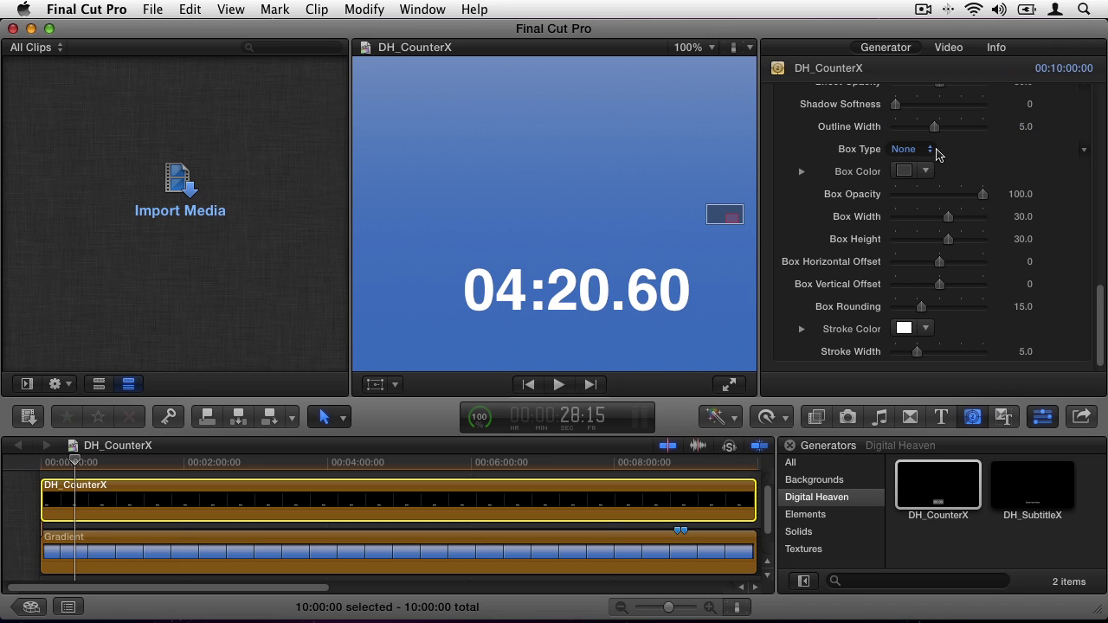
click(936, 152)
click(1017, 186)
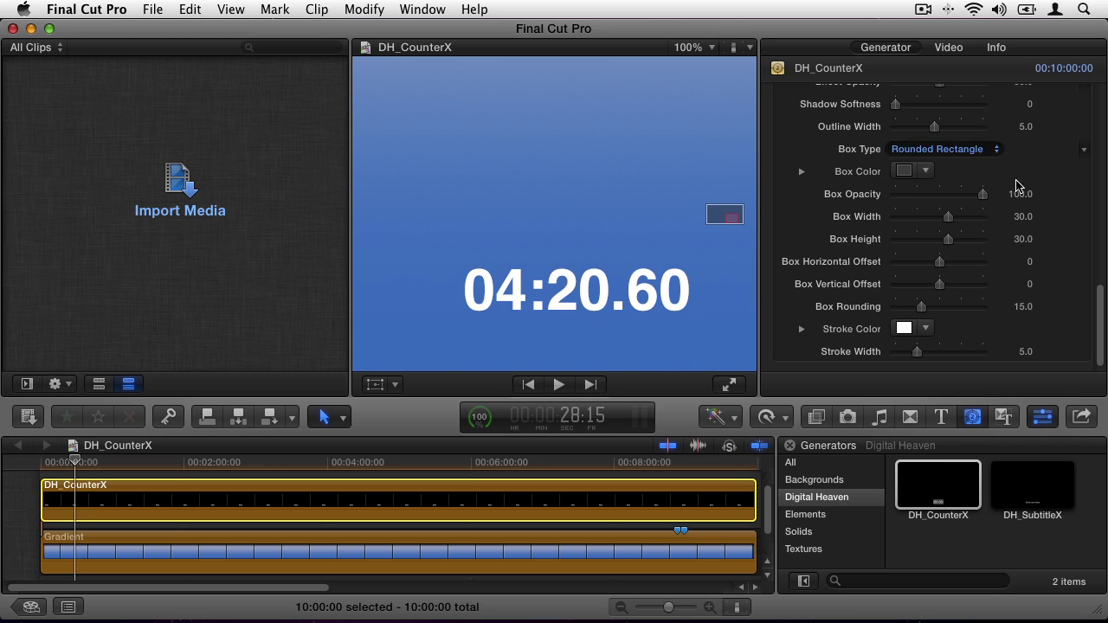
Try the Static display type on the DH_CounterX generator and restore the Counter display type.
scroll(1050, 188, up, 10)
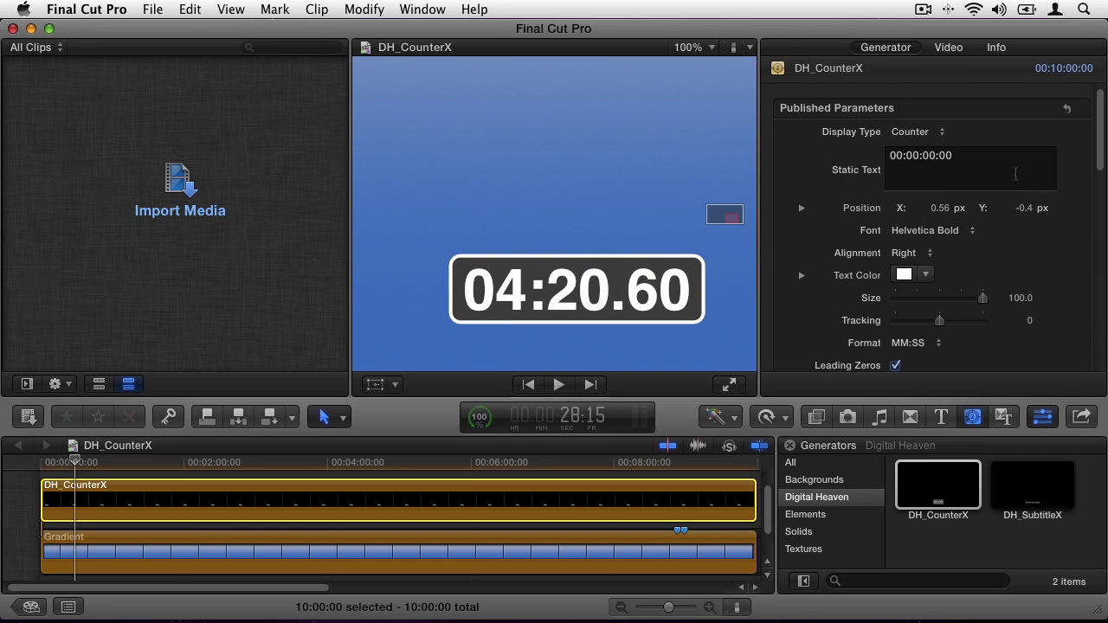
click(943, 134)
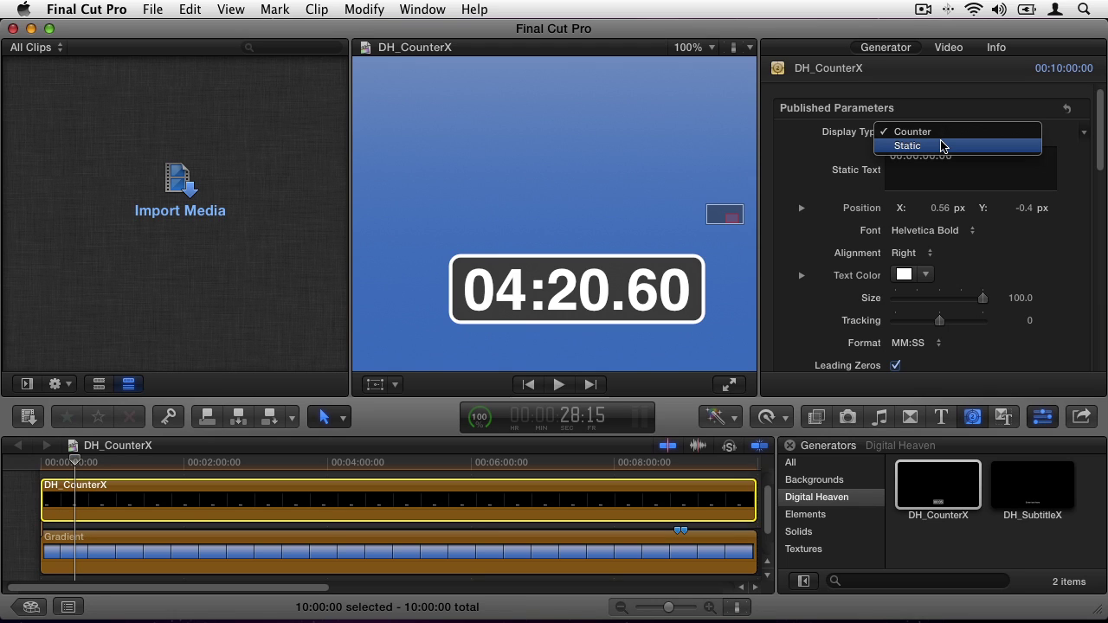
click(944, 146)
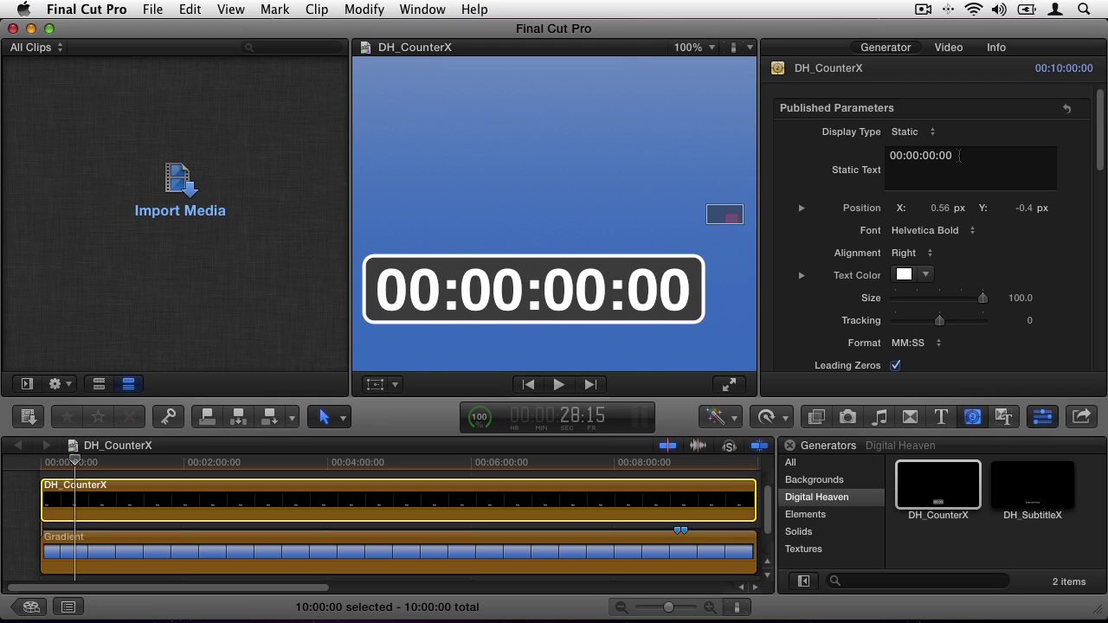
click(933, 133)
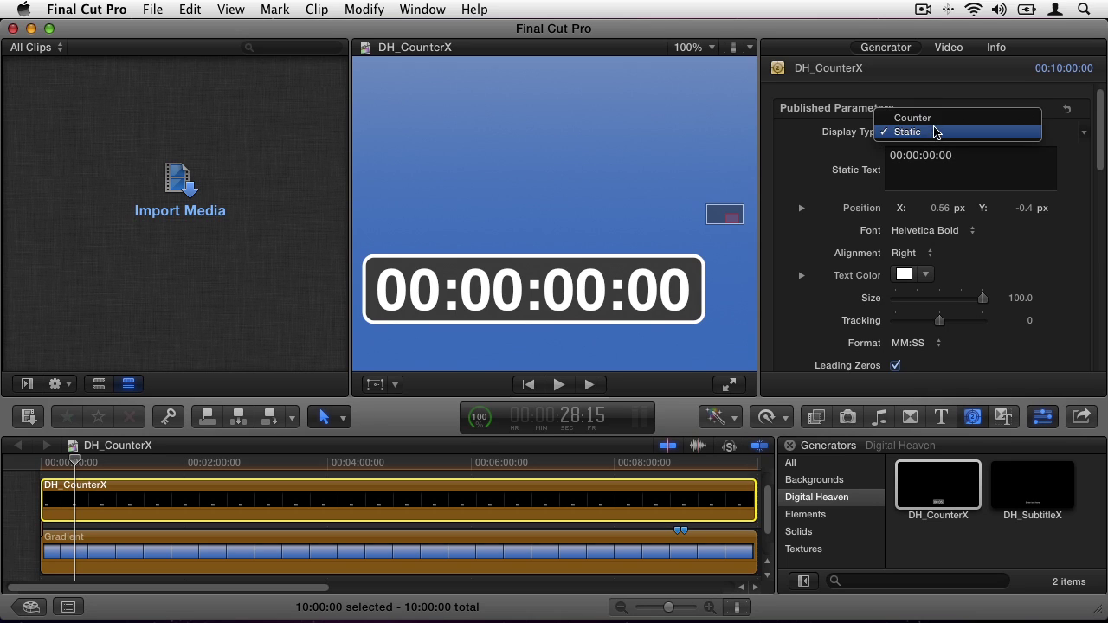
Split the DH_CounterX clip at timecode 8:59:18 and briefly play the timeline past the cut.
click(685, 498)
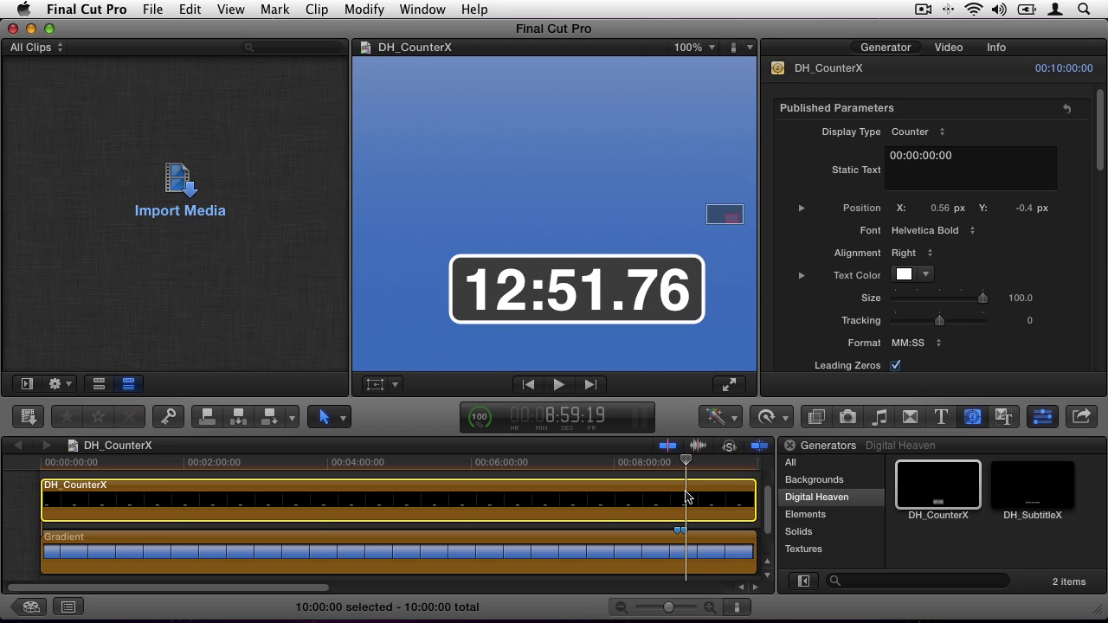
key(Left)
key(super+b)
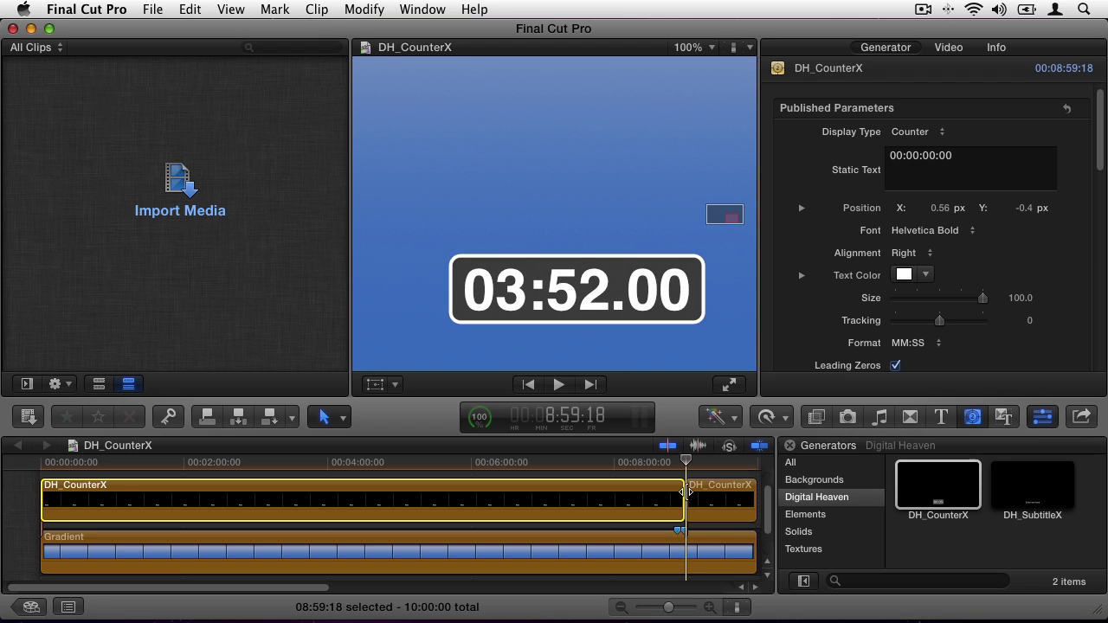
key(space)
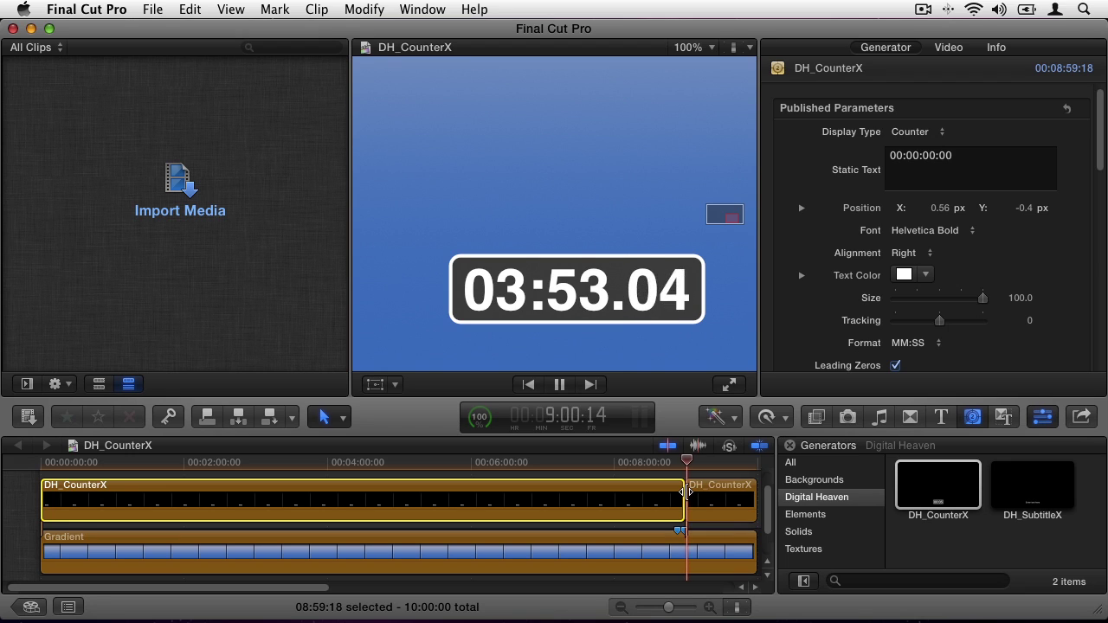
key(space)
Set the DH_CounterX segment after the cut to Static display with the text 12:51.73, and play the timeline from before the cut.
click(712, 498)
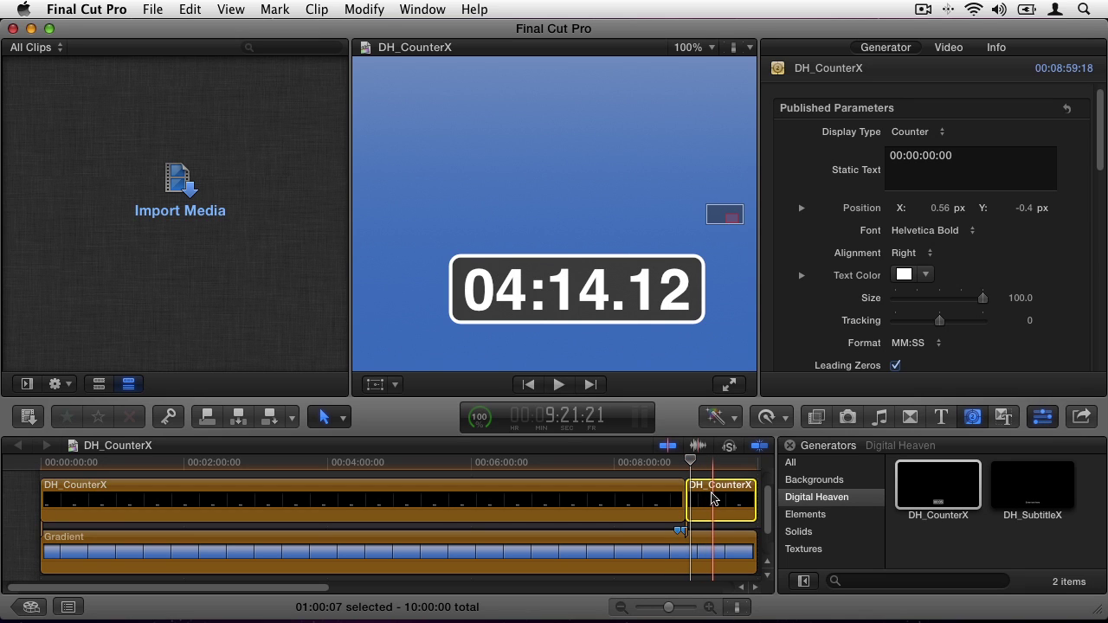
click(925, 134)
click(923, 146)
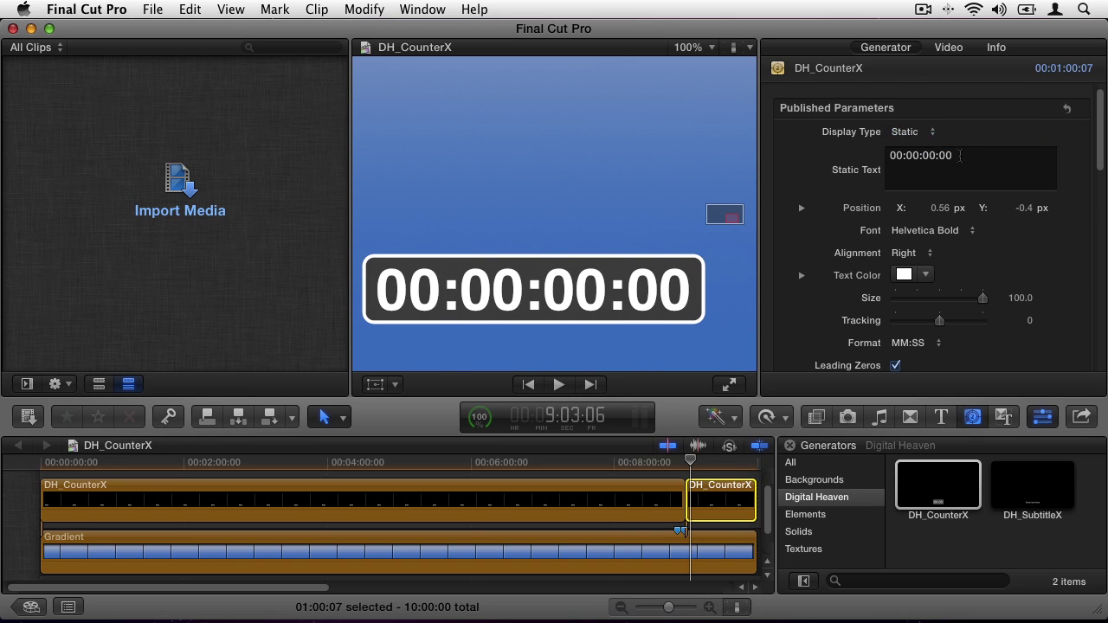
drag(954, 156, 853, 156)
text(12)
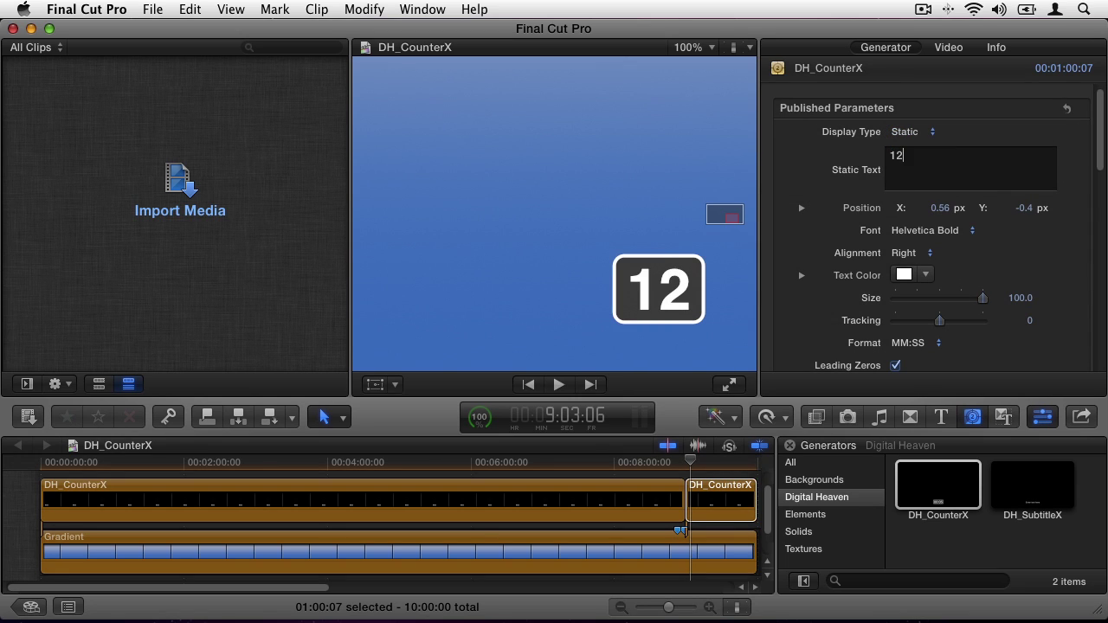
text(:51.73)
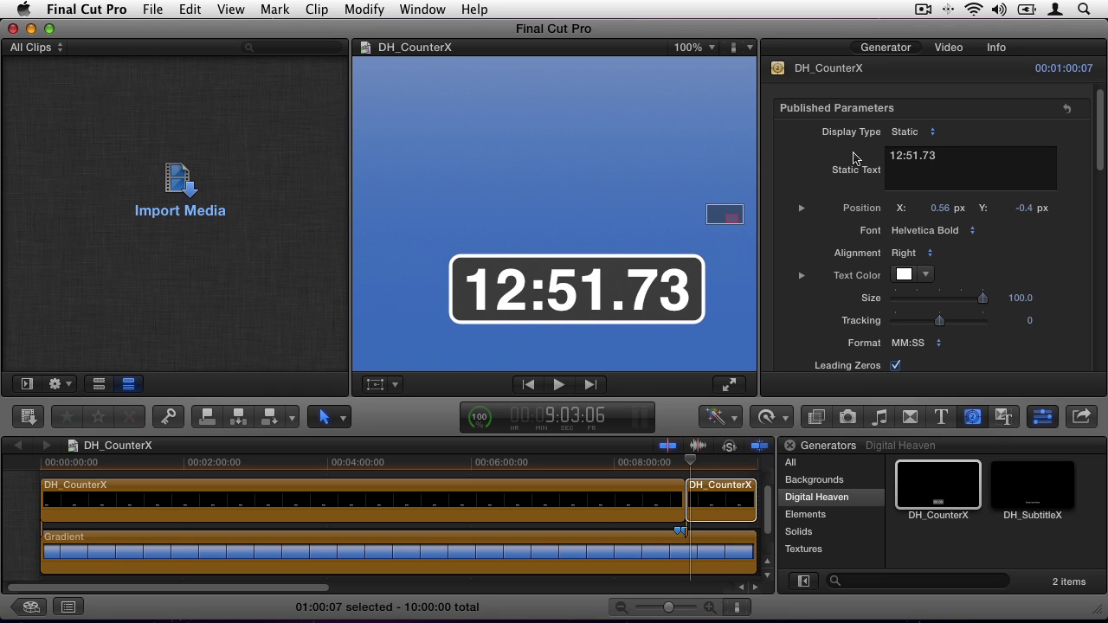
key(Return)
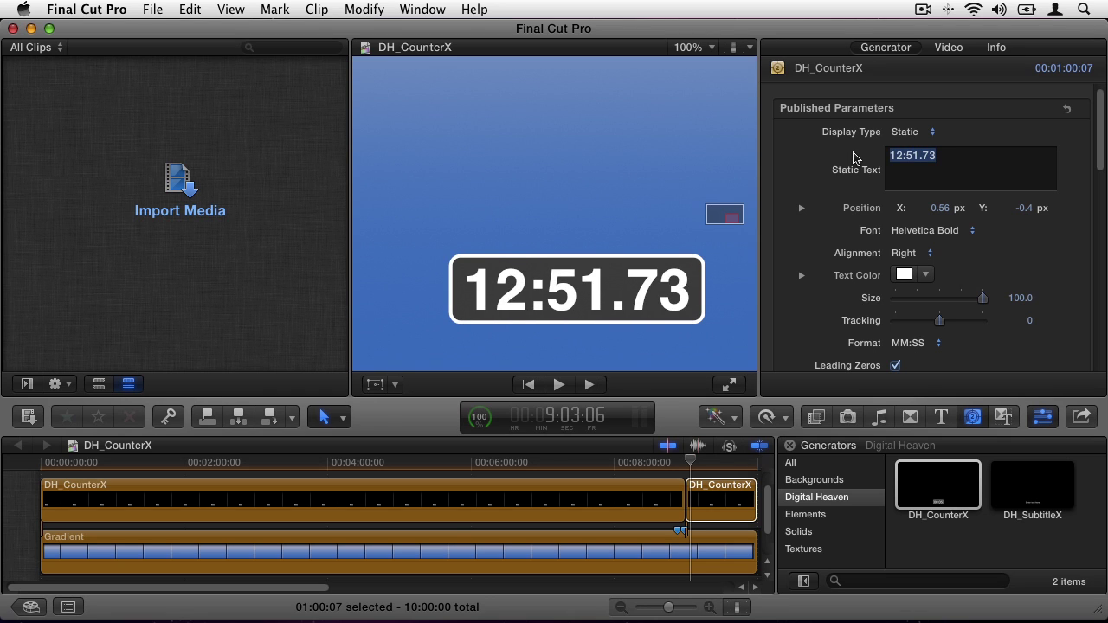
key(space)
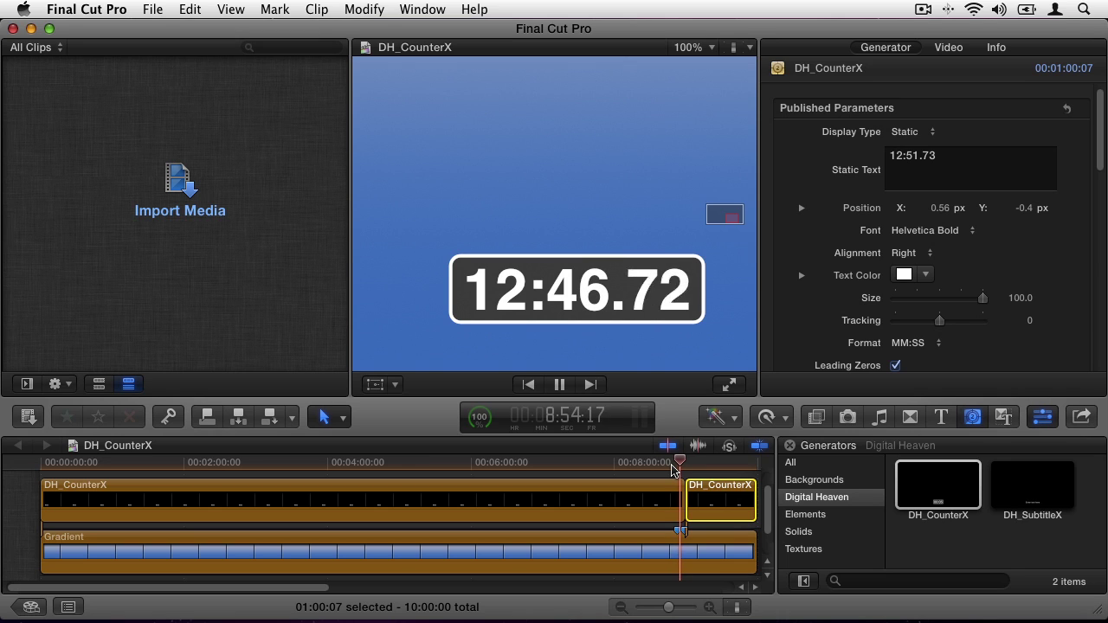